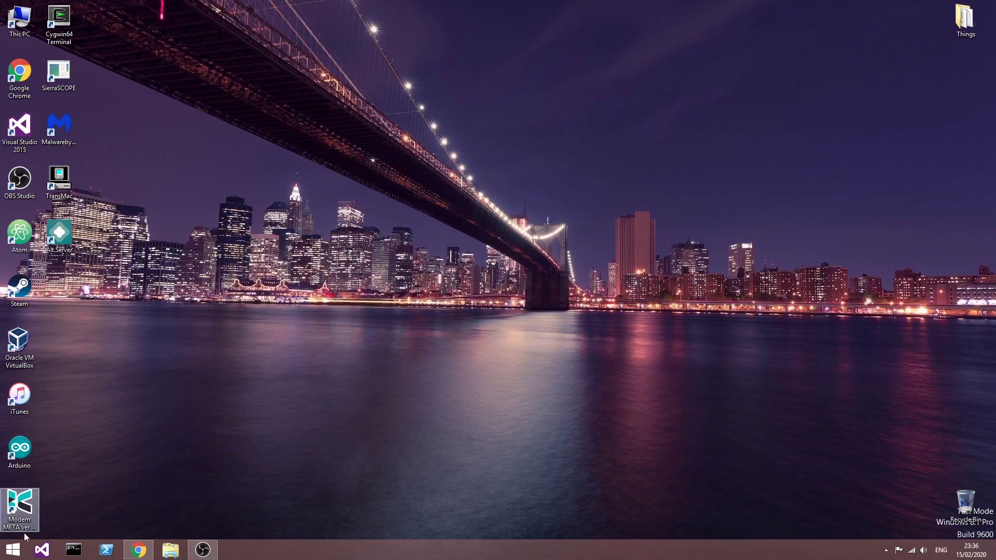
# Restore the unc0ver v4.0.0 tweet in Chrome, then switch to the unc0ver.dev download tab
pyautogui.click(144, 550)
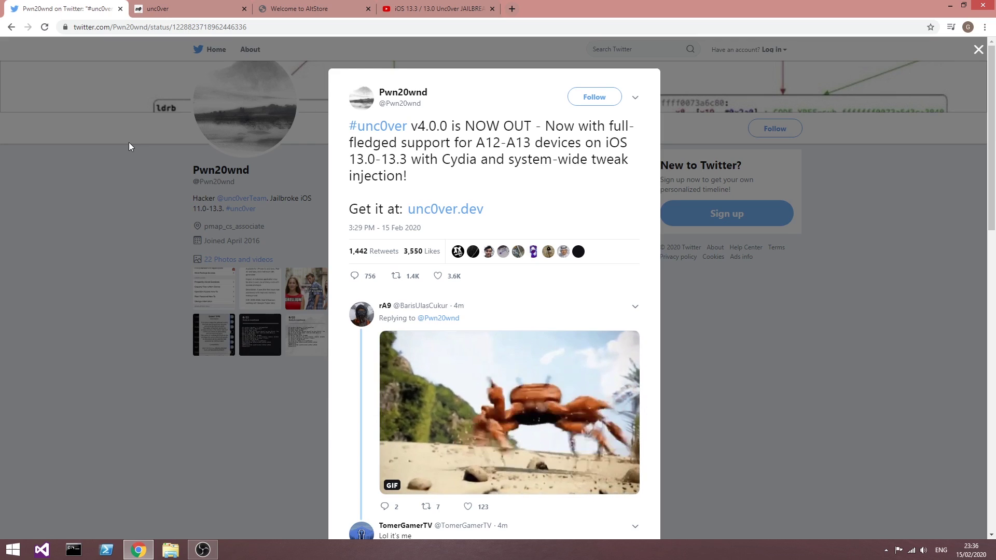
pyautogui.click(151, 8)
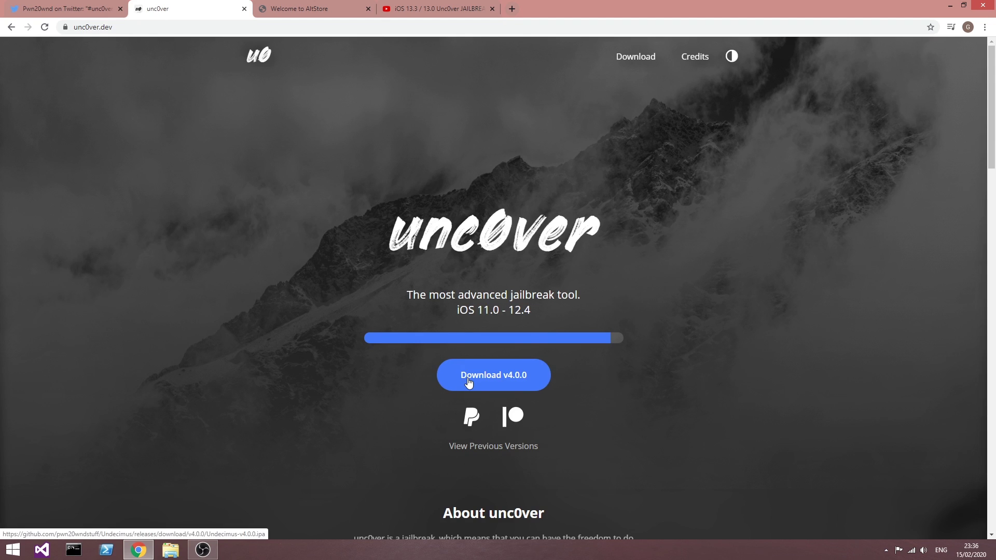
# Browse the AltStore welcome page, YouTube tutorial and Twitter tabs, then minimize Chrome
pyautogui.click(293, 8)
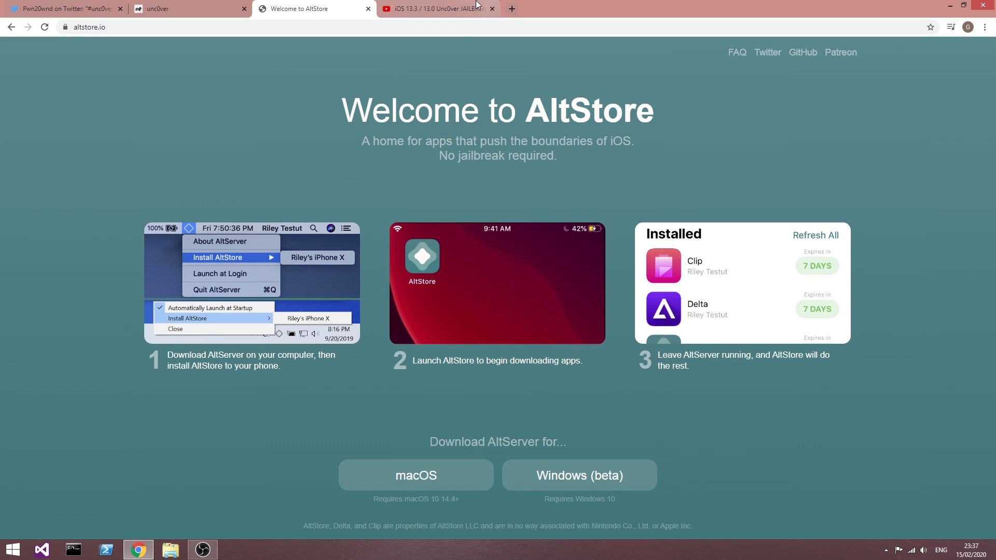
pyautogui.click(456, 9)
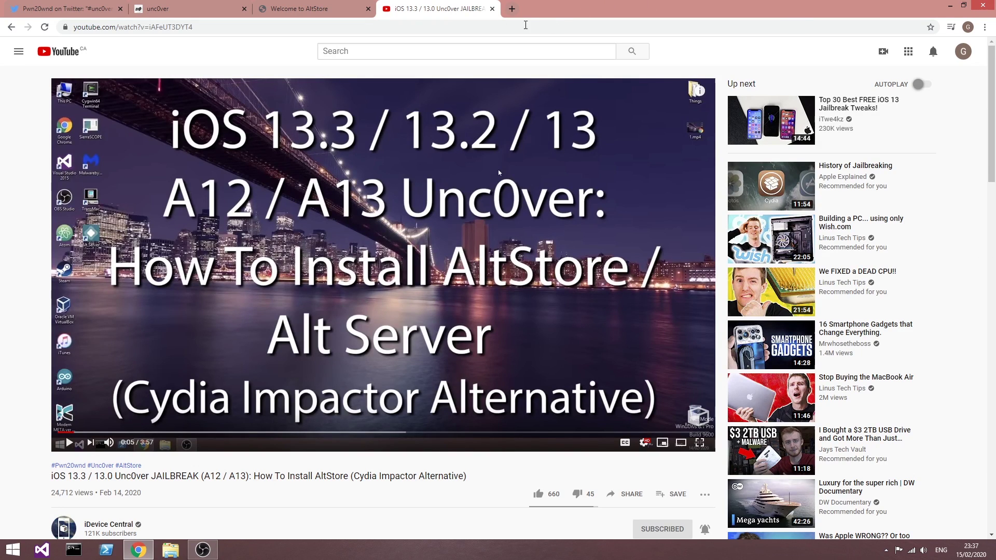
pyautogui.click(62, 8)
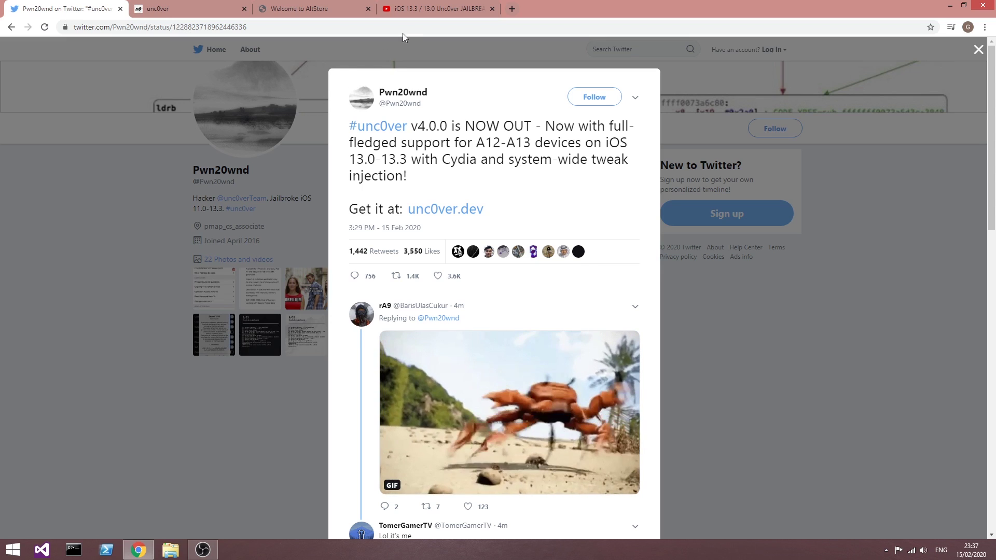
pyautogui.click(949, 5)
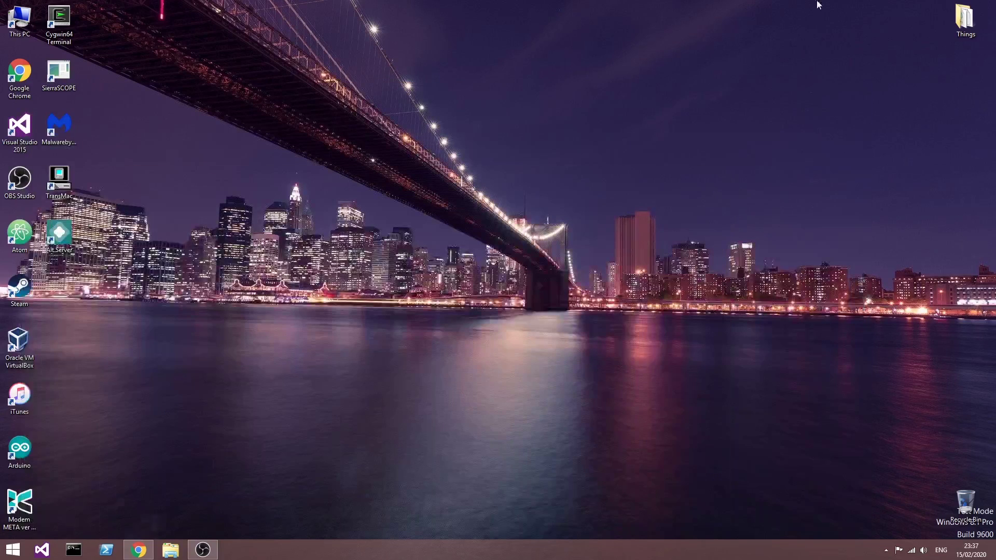
# Launch AltServer and install AltStore on the iPhone with the Apple ID, past the other-device warning
pyautogui.doubleClick(60, 241)
pyautogui.click(883, 554)
pyautogui.moveTo(784, 522)
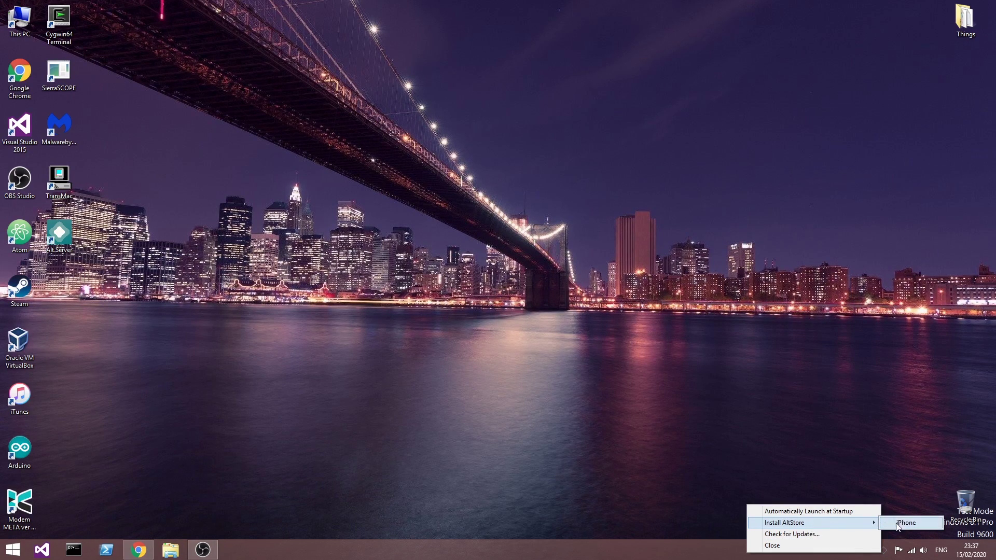
pyautogui.click(904, 527)
pyautogui.click(453, 279)
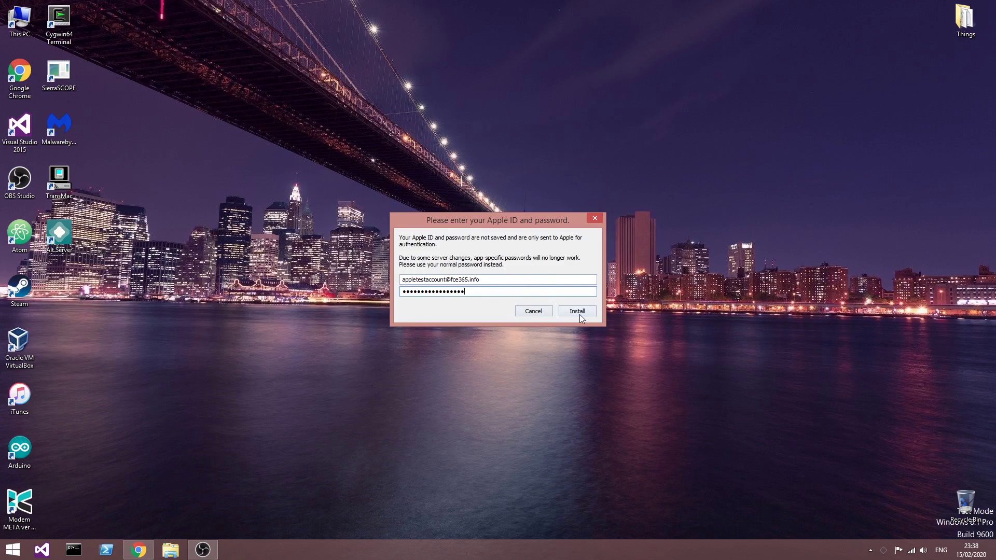
pyautogui.click(580, 313)
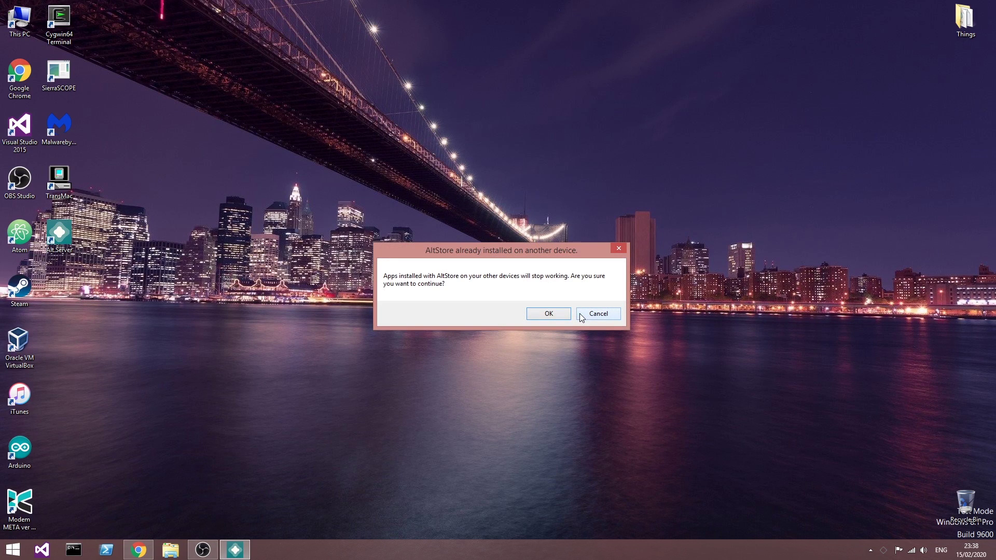
pyautogui.click(559, 315)
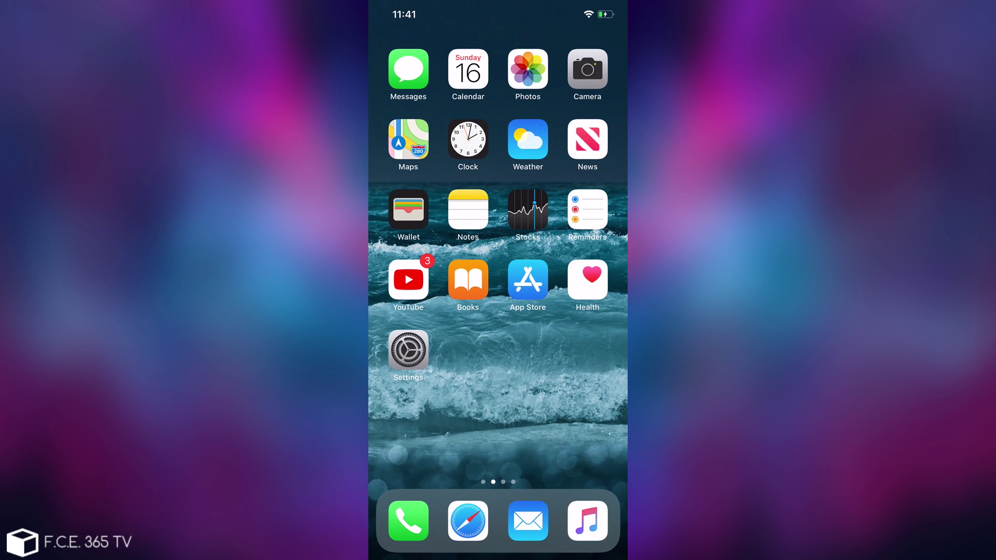
# Open AltStore from the iPhone's second home screen page and scroll its News feed
pyautogui.hscroll(5, 498, 207)
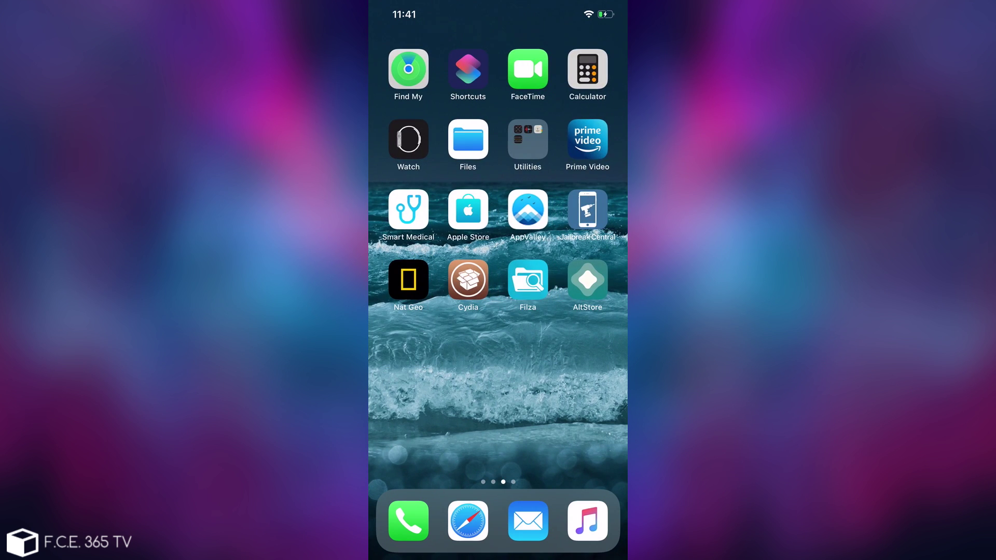
pyautogui.click(587, 280)
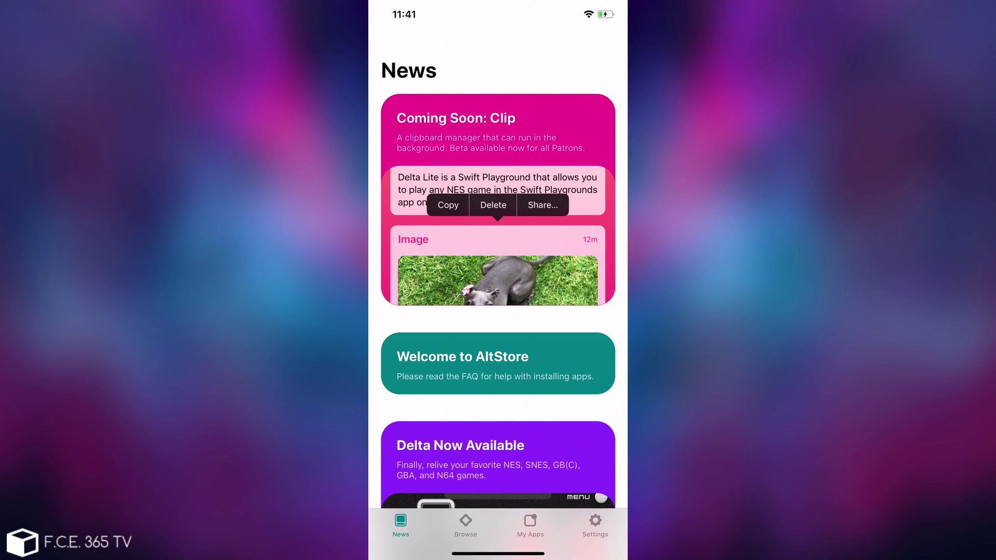
pyautogui.scroll(-5, 498, 280)
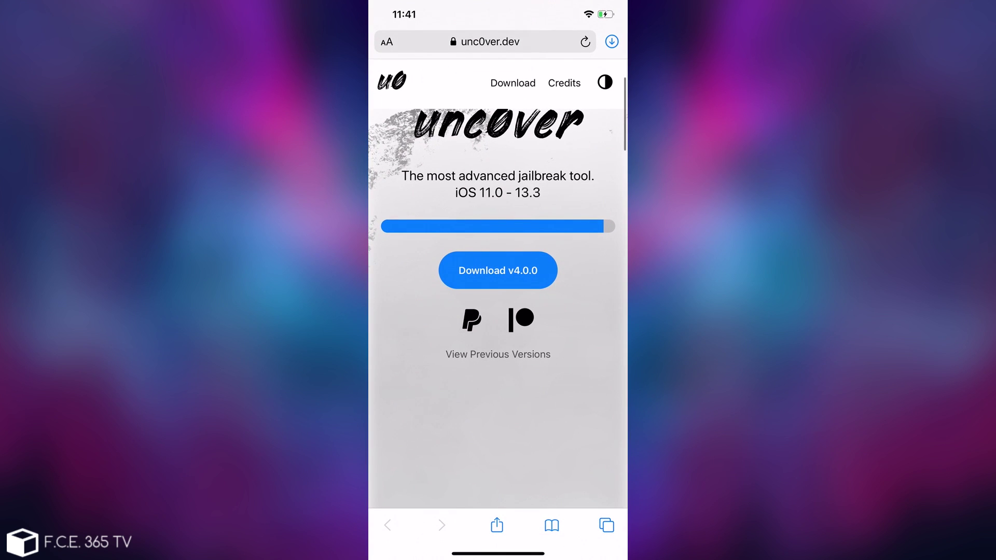
# Download Undecimus-v4.0.0.ipa from unc0ver.dev and open it from Downloads
pyautogui.click(498, 270)
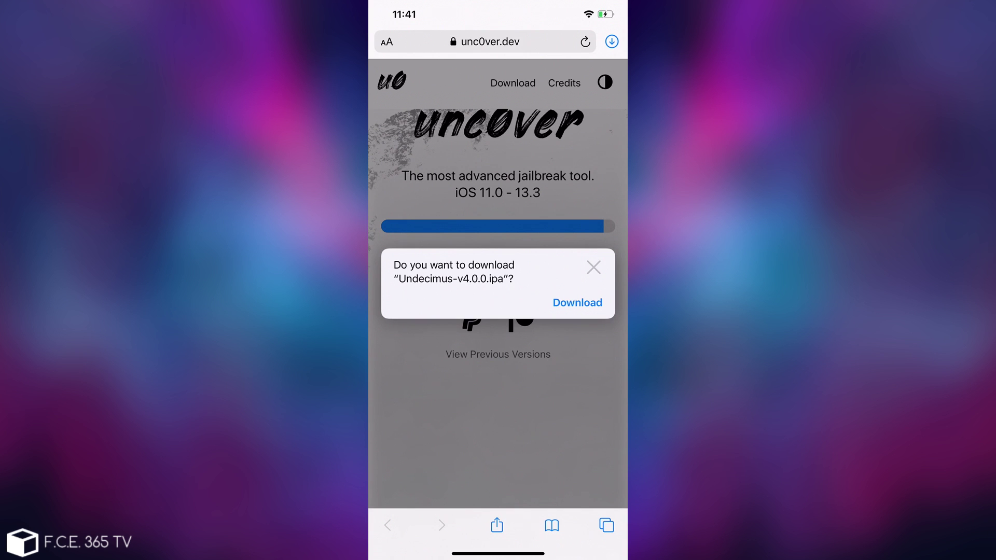
pyautogui.click(578, 302)
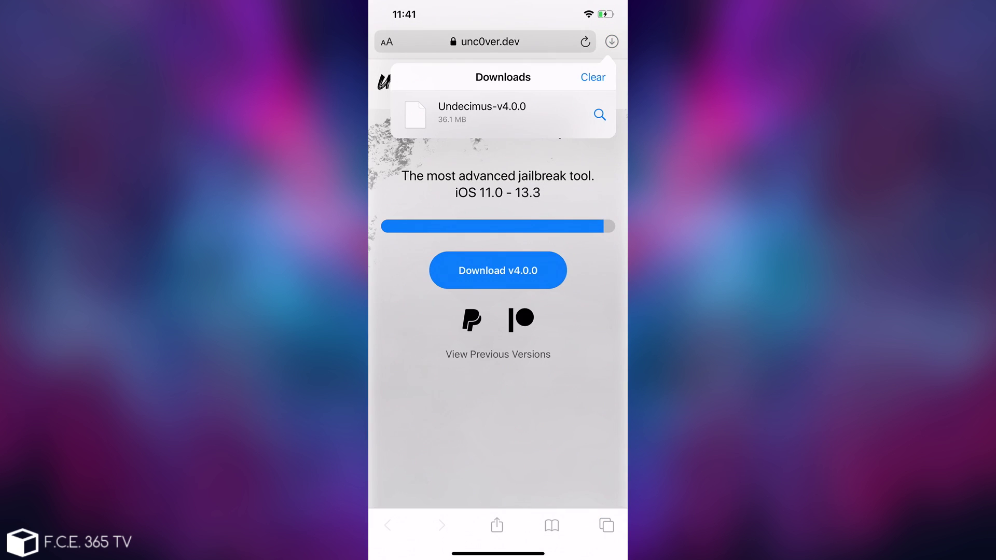
pyautogui.click(482, 113)
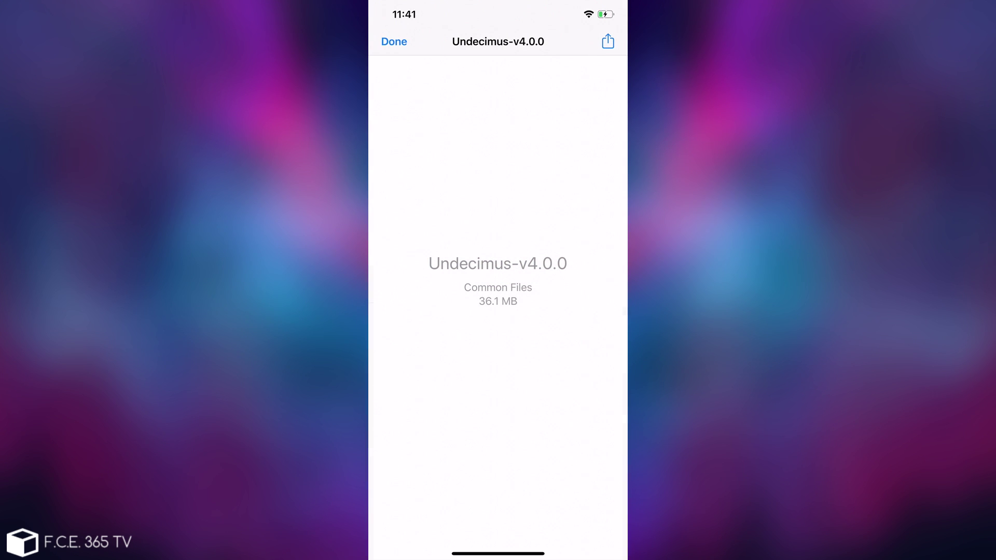
# Share the Undecimus-v4.0.0 IPA to AltStore via Copy to AltStore
pyautogui.click(608, 42)
pyautogui.hscroll(5, 498, 336)
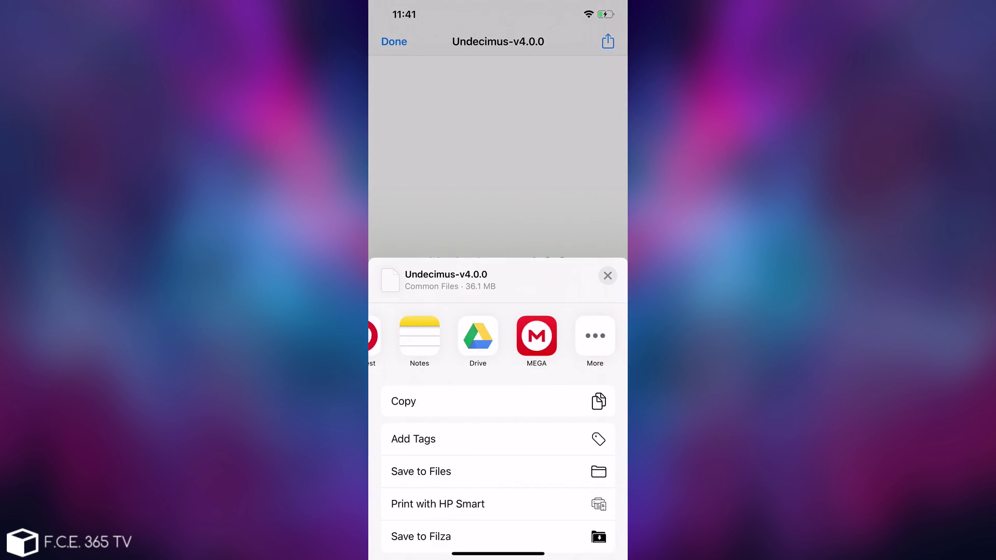
pyautogui.click(595, 335)
pyautogui.scroll(-5, 498, 311)
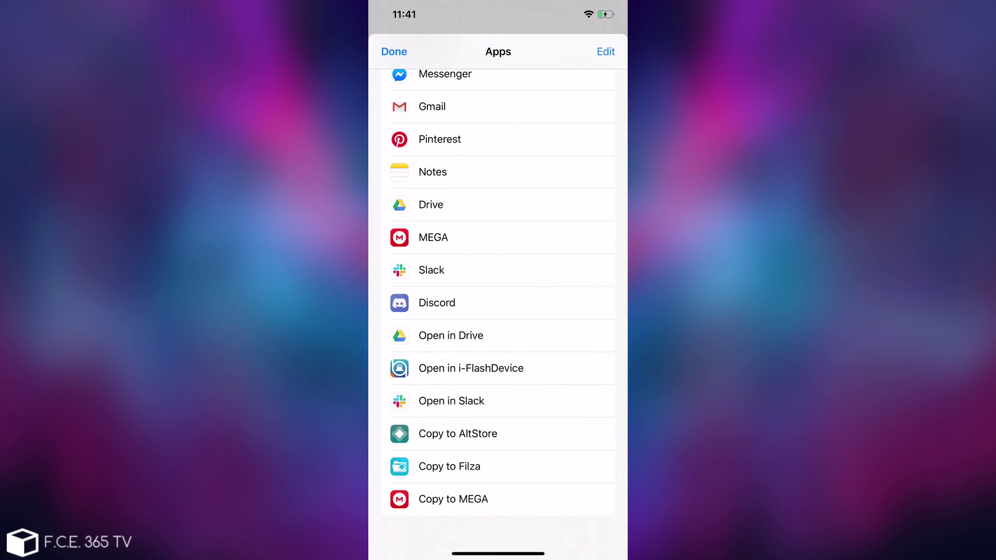
pyautogui.click(457, 434)
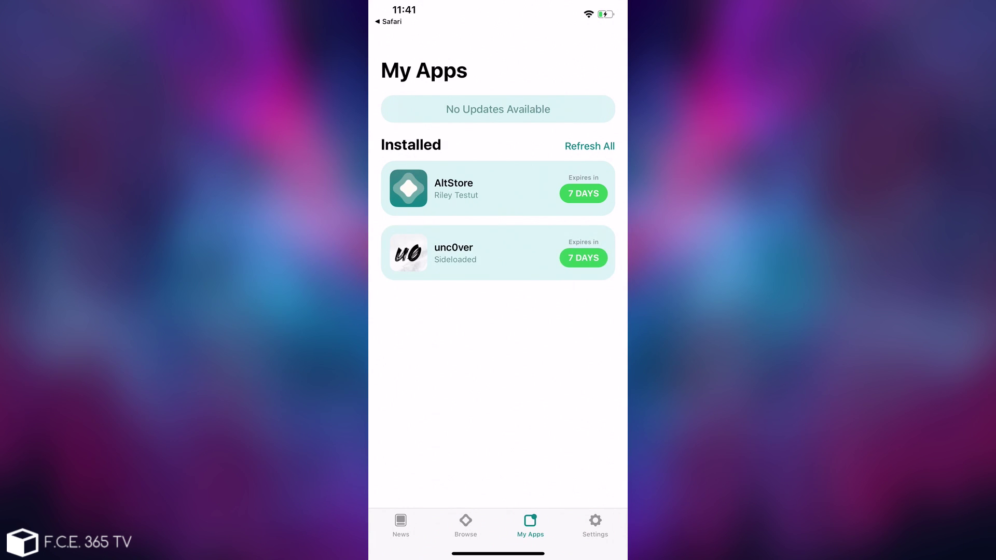
# Run the unc0ver jailbreak, check Cydia's Installed packages like Filza and Mojito, then close Cydia
pyautogui.click(408, 352)
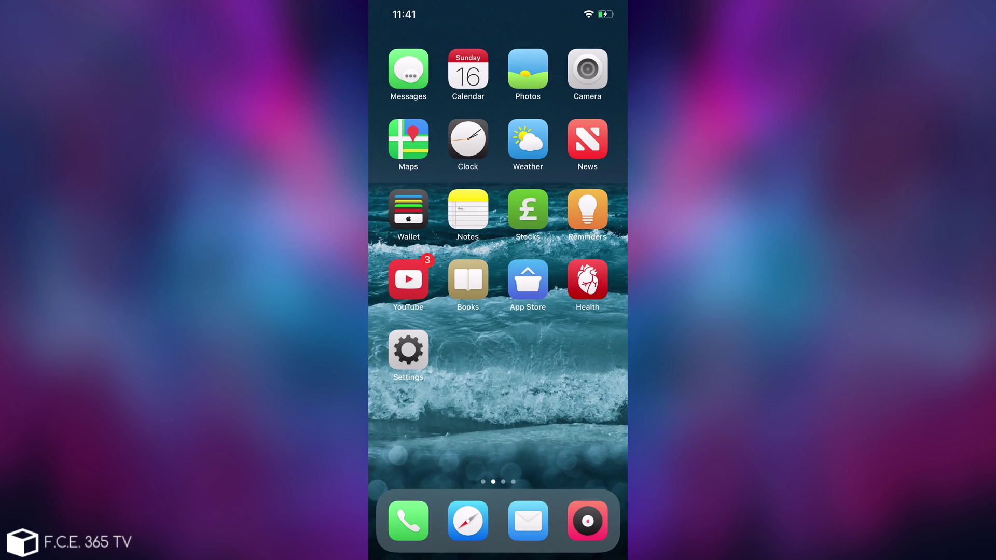
pyautogui.moveTo(570, 280); pyautogui.dragTo(426, 280)
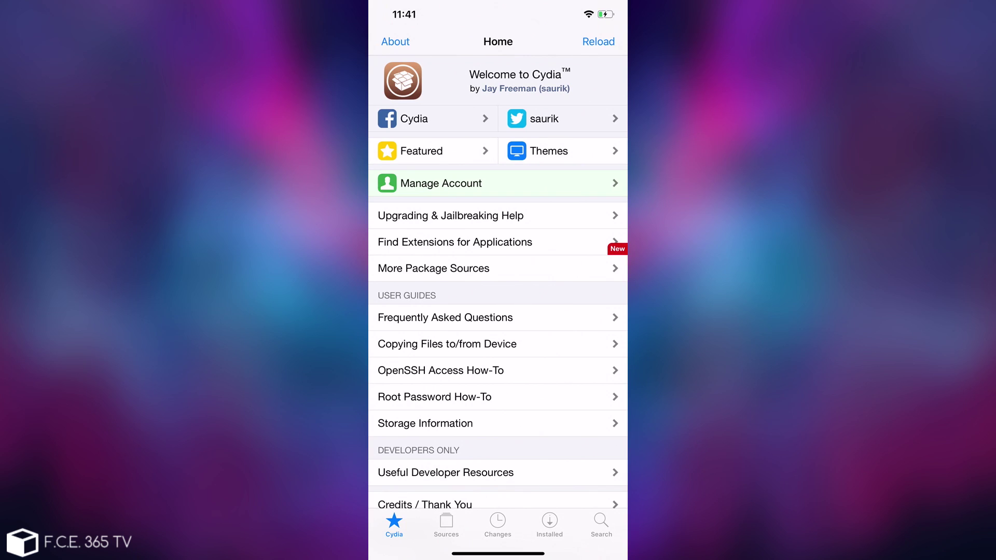
pyautogui.scroll(-3, 498, 280)
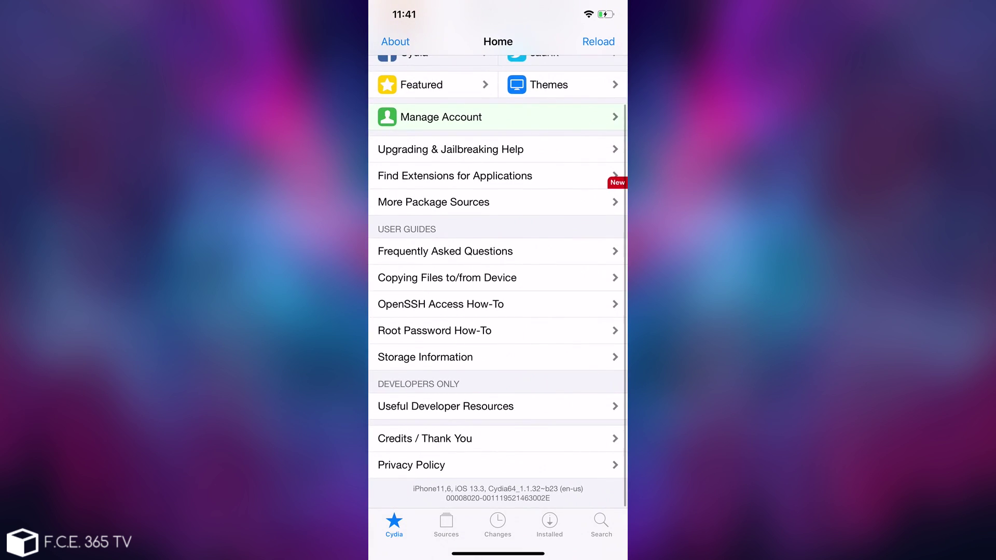
pyautogui.click(550, 524)
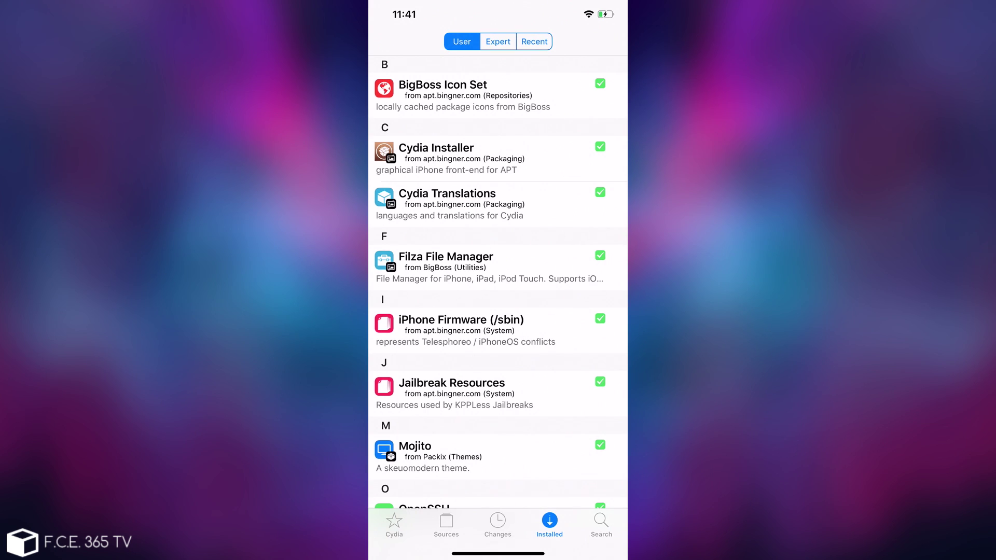
pyautogui.moveTo(498, 553); pyautogui.dragTo(498, 364)
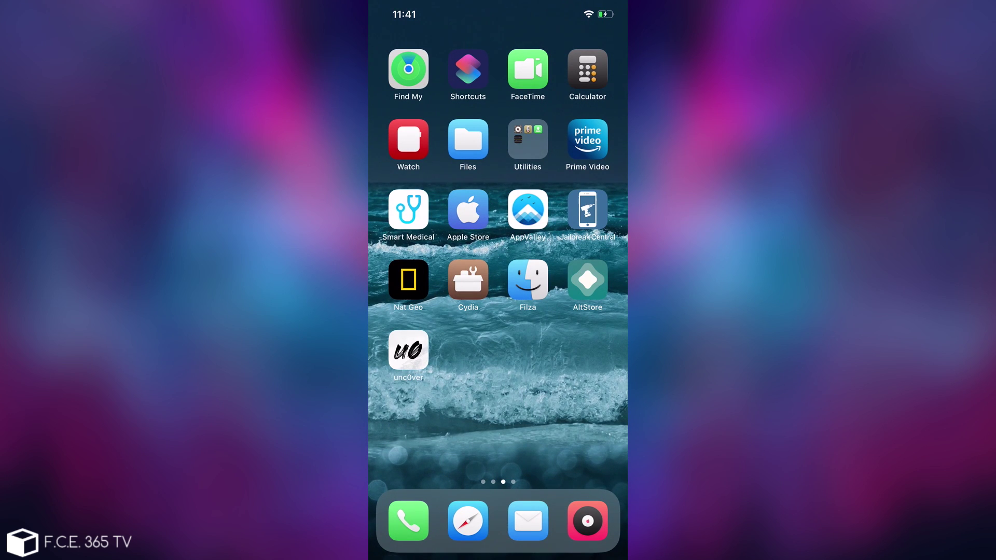
# Browse the root folder in Filza, close it, and reopen unc0ver.dev in Safari
pyautogui.click(528, 279)
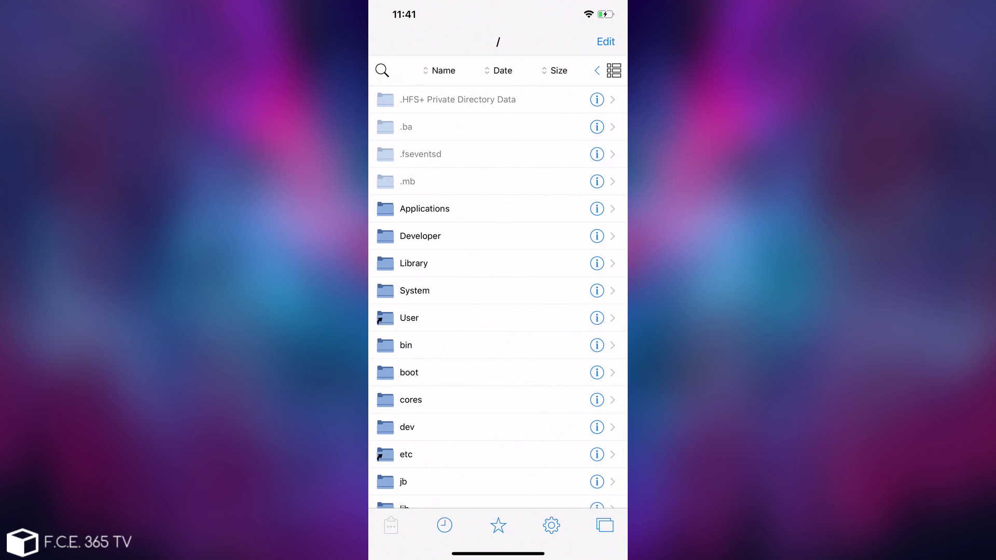
pyautogui.scroll(-10, 498, 291)
pyautogui.scroll(10, 498, 291)
pyautogui.moveTo(498, 553); pyautogui.dragTo(497, 363)
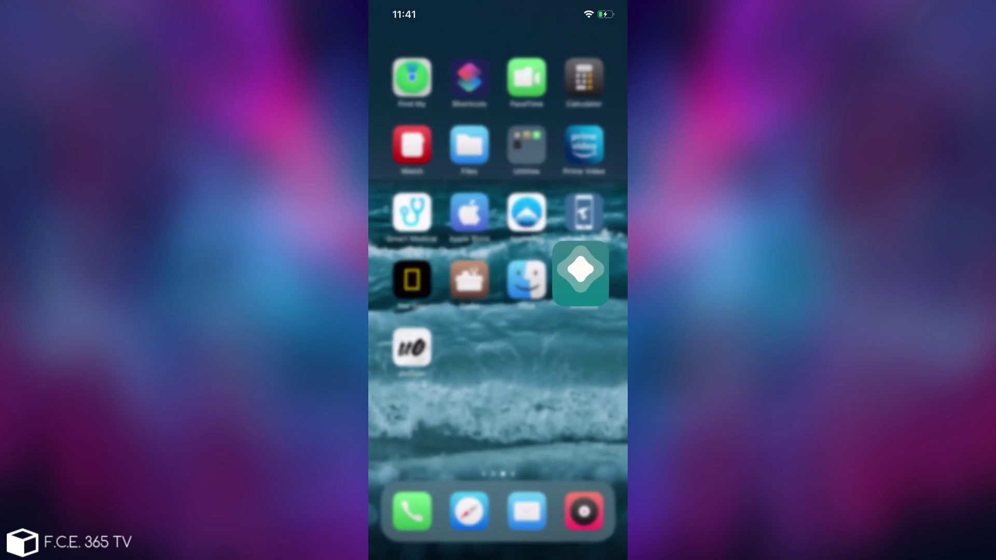
pyautogui.click(469, 509)
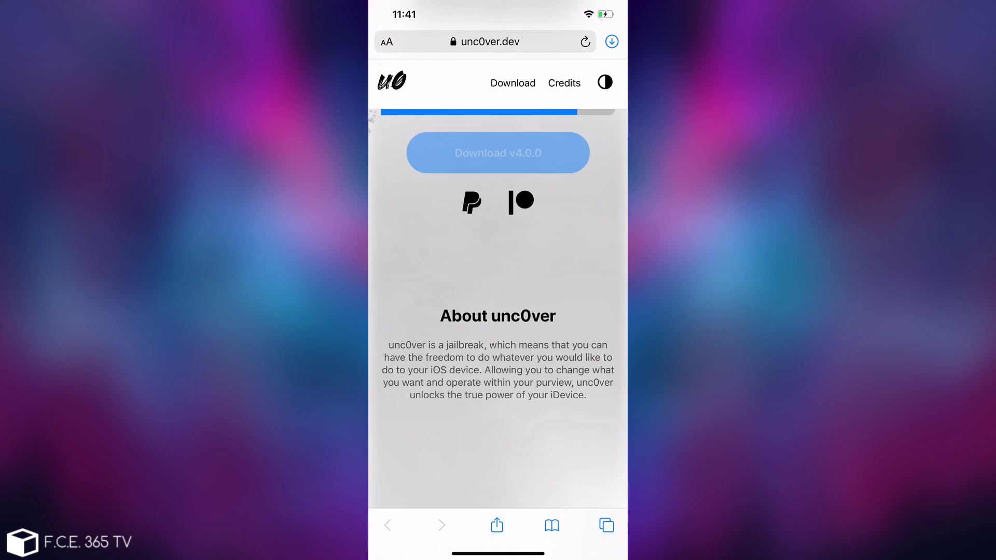